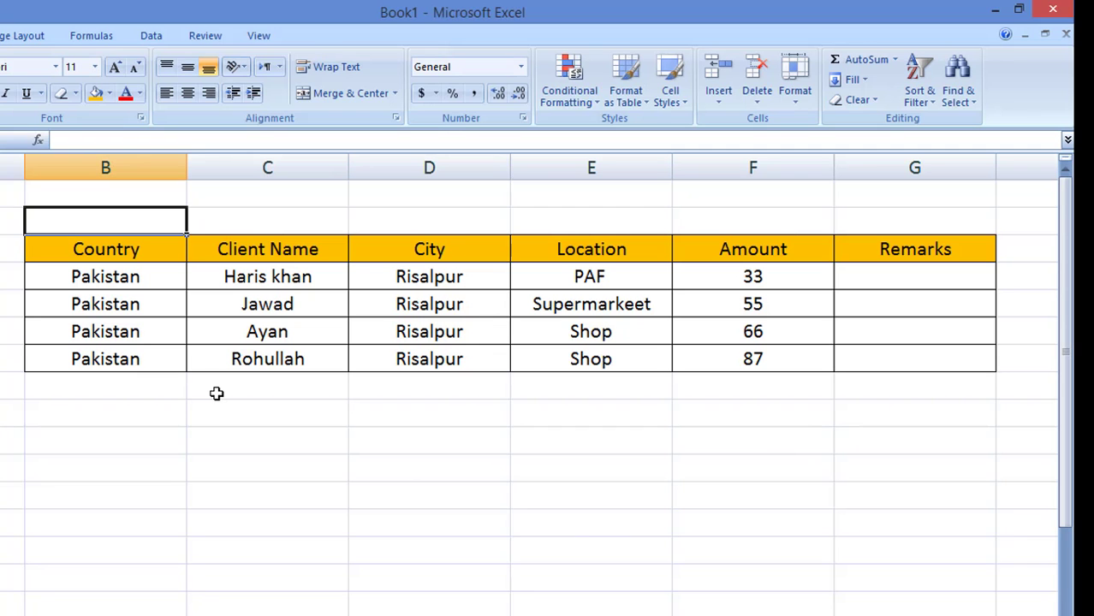
# Step: Select columns C, E, F and G and view column C's context menu, leaving the table unchanged
pyautogui.click(127, 267)
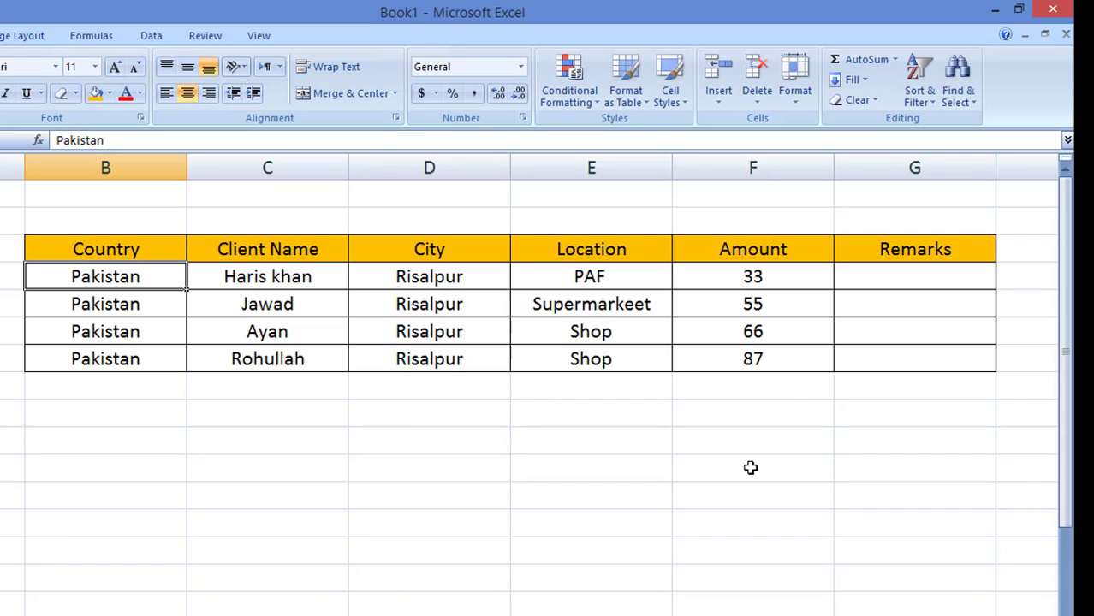
pyautogui.click(274, 167)
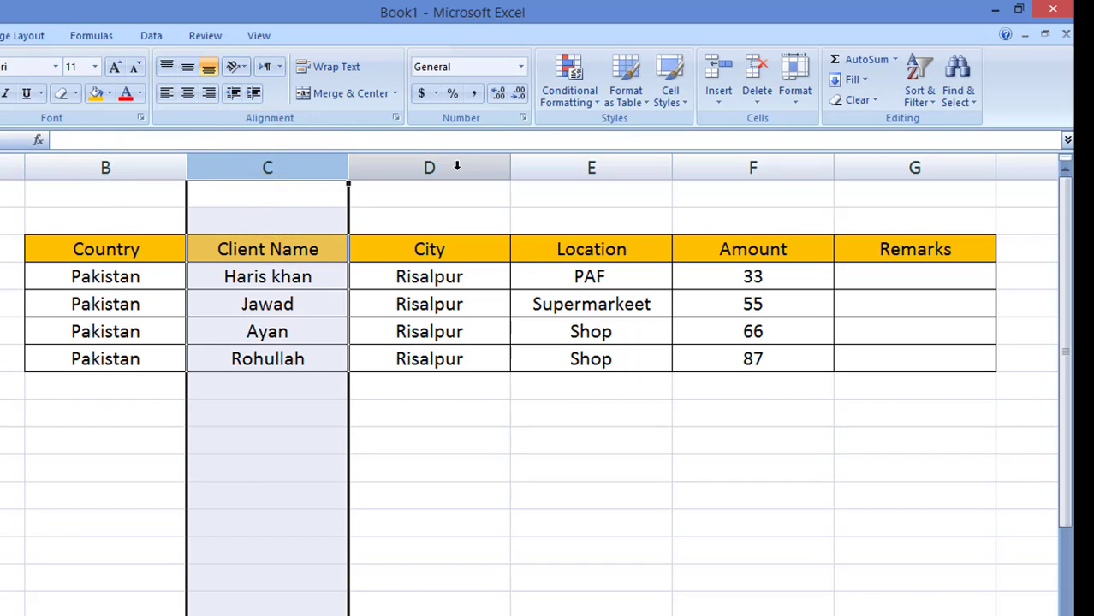
pyautogui.click(606, 175)
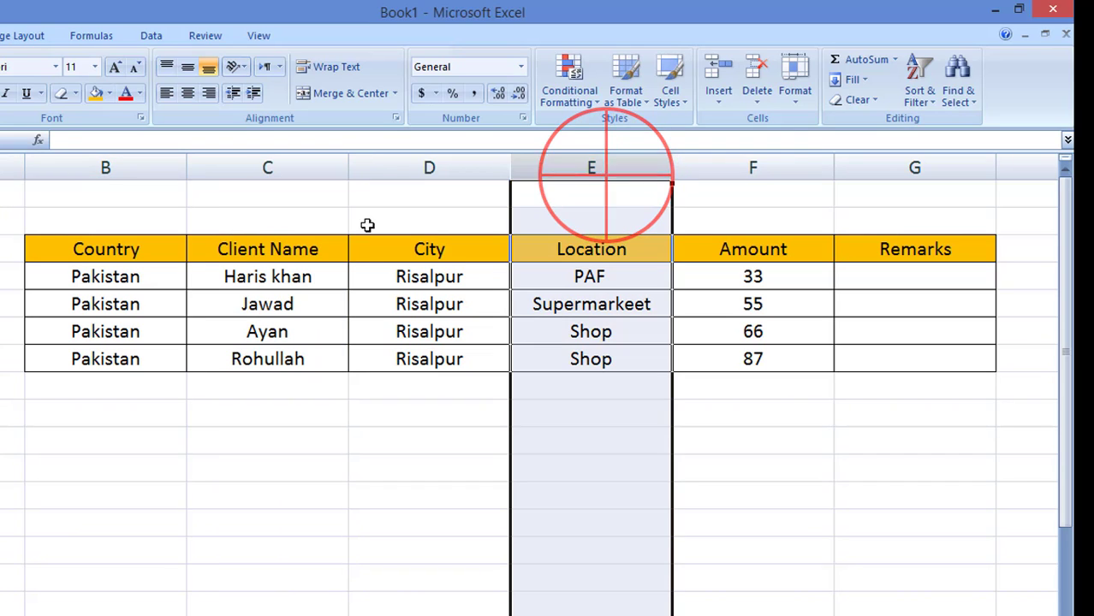
pyautogui.click(761, 173)
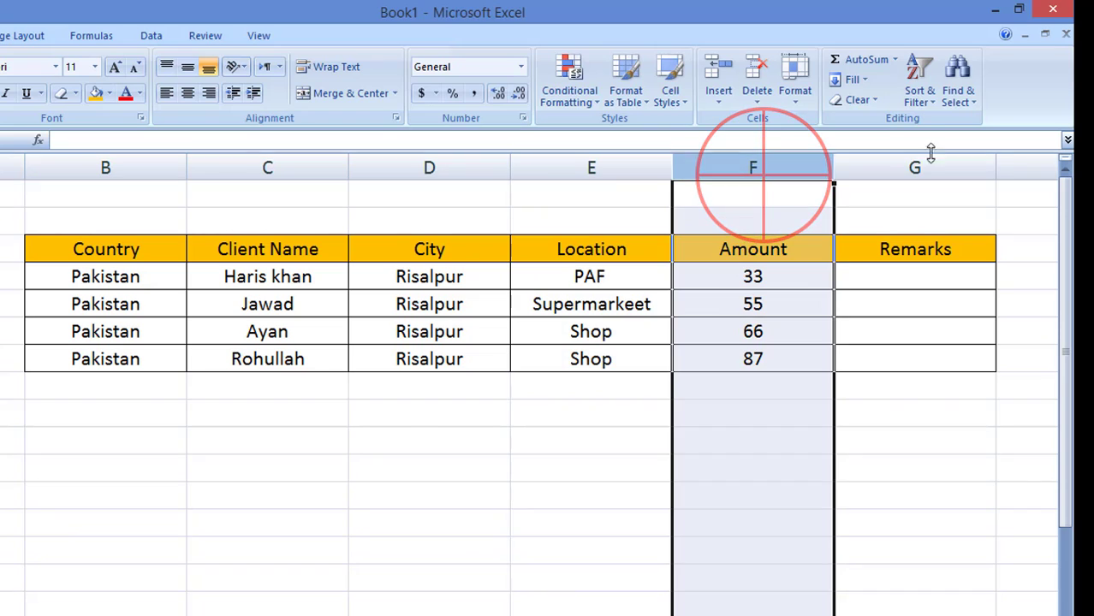
pyautogui.click(913, 170)
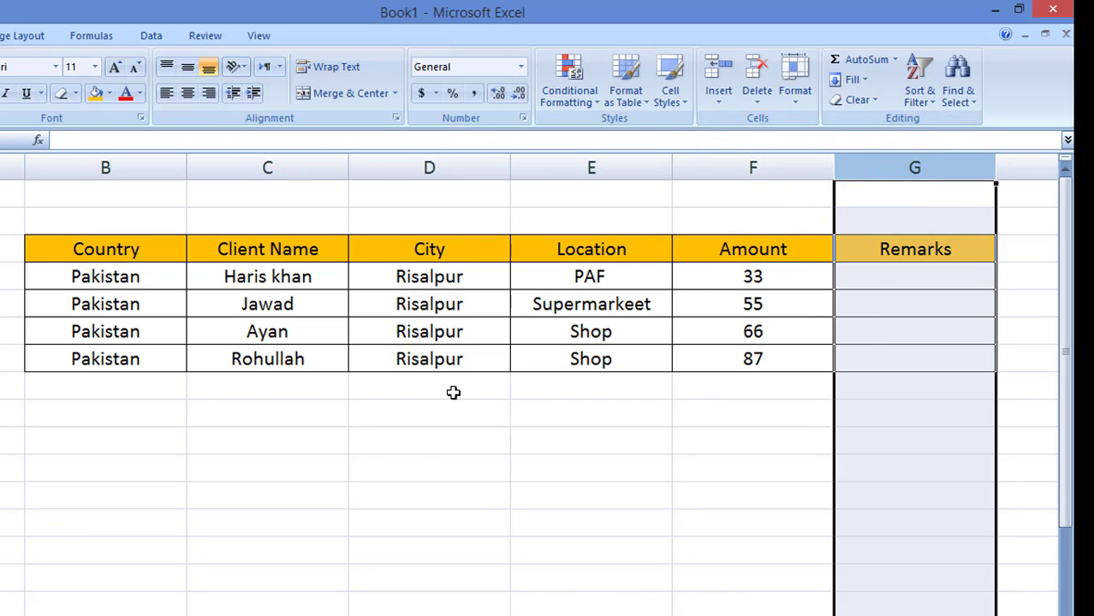
pyautogui.click(427, 458)
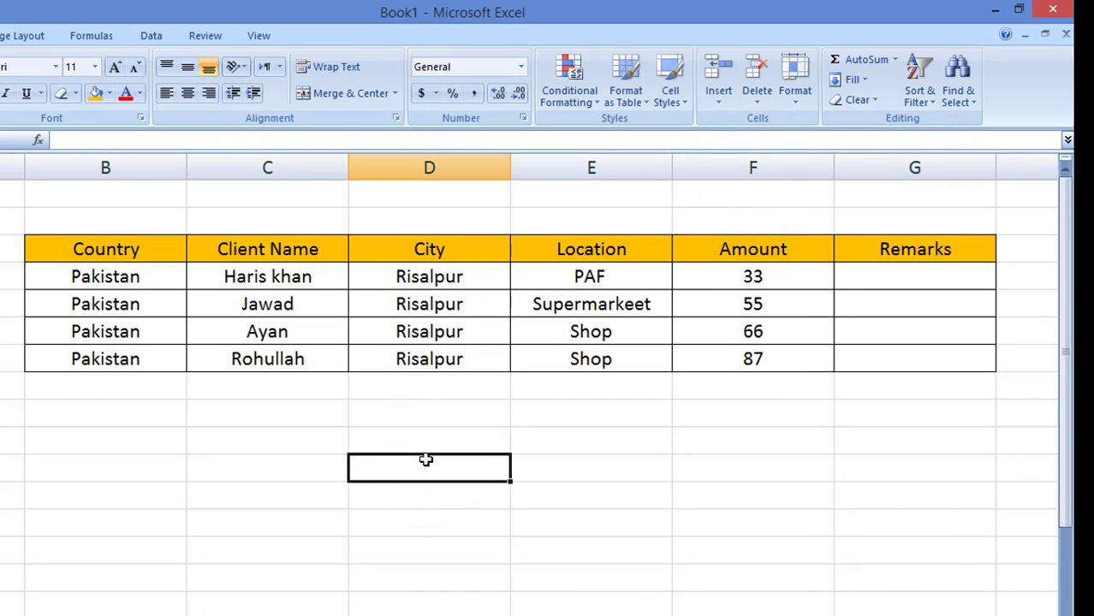
pyautogui.rightClick(282, 171)
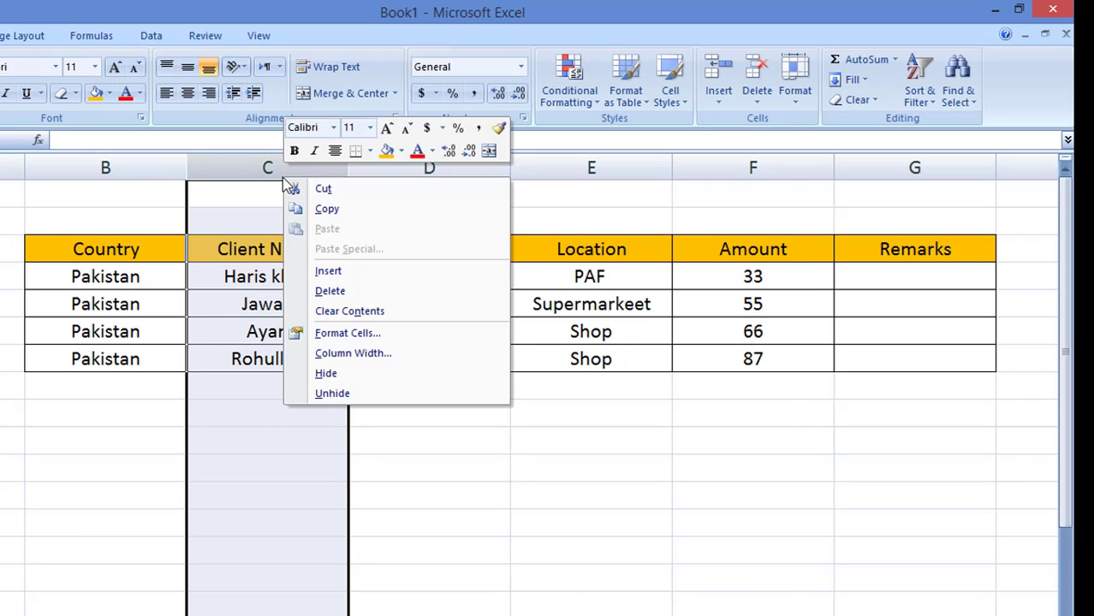
pyautogui.click(490, 497)
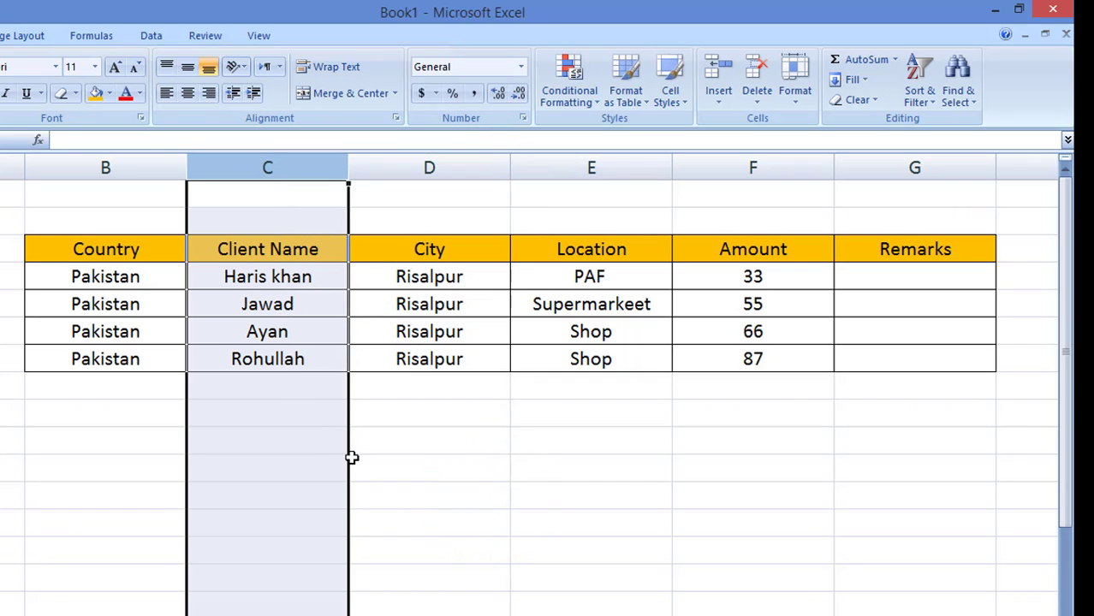
# Step: Enter 1 above Client Name, 2 above Location and 3 above City in row 2
pyautogui.click(137, 434)
pyautogui.click(246, 221)
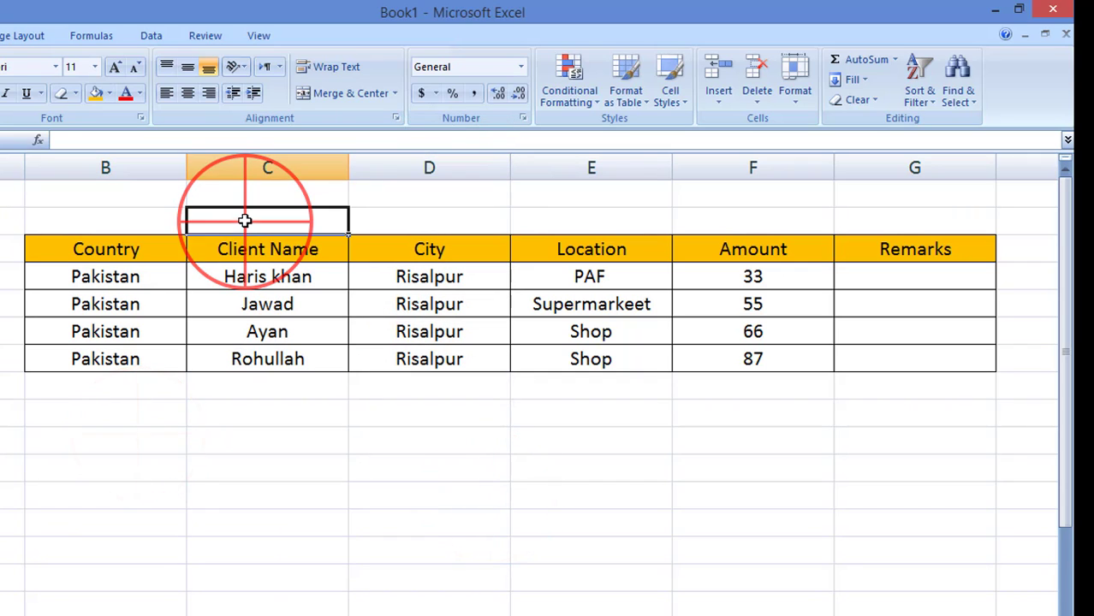
pyautogui.write('1')
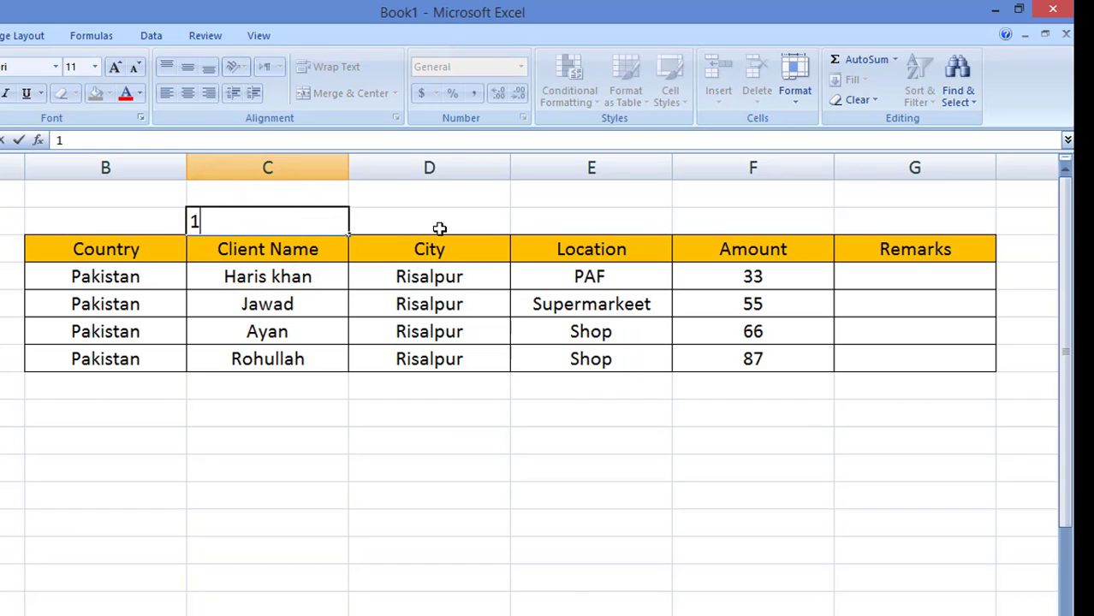
pyautogui.click(439, 227)
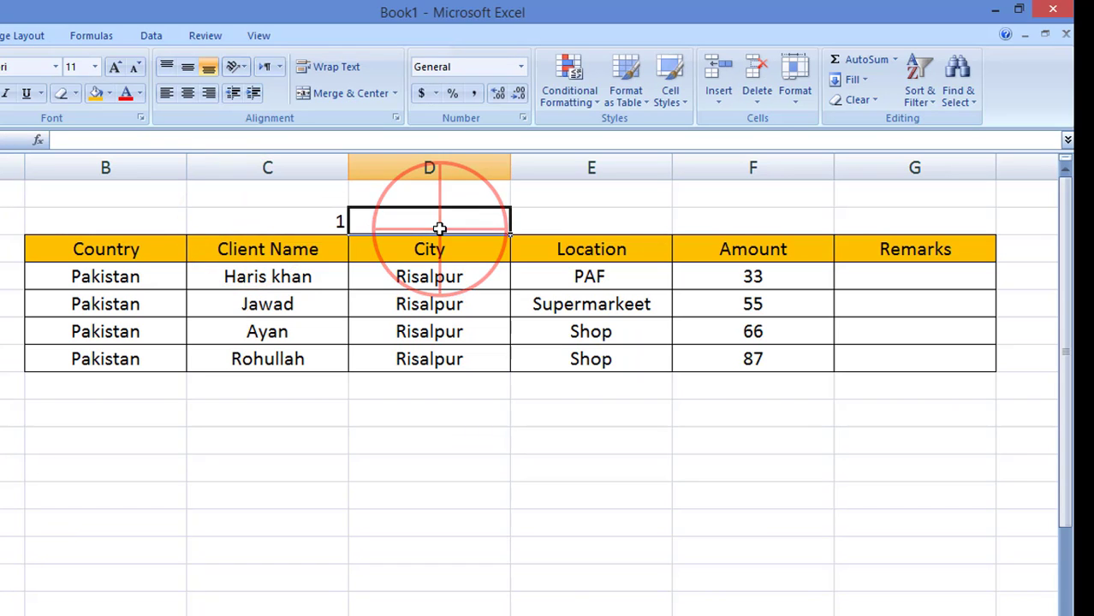
pyautogui.click(107, 222)
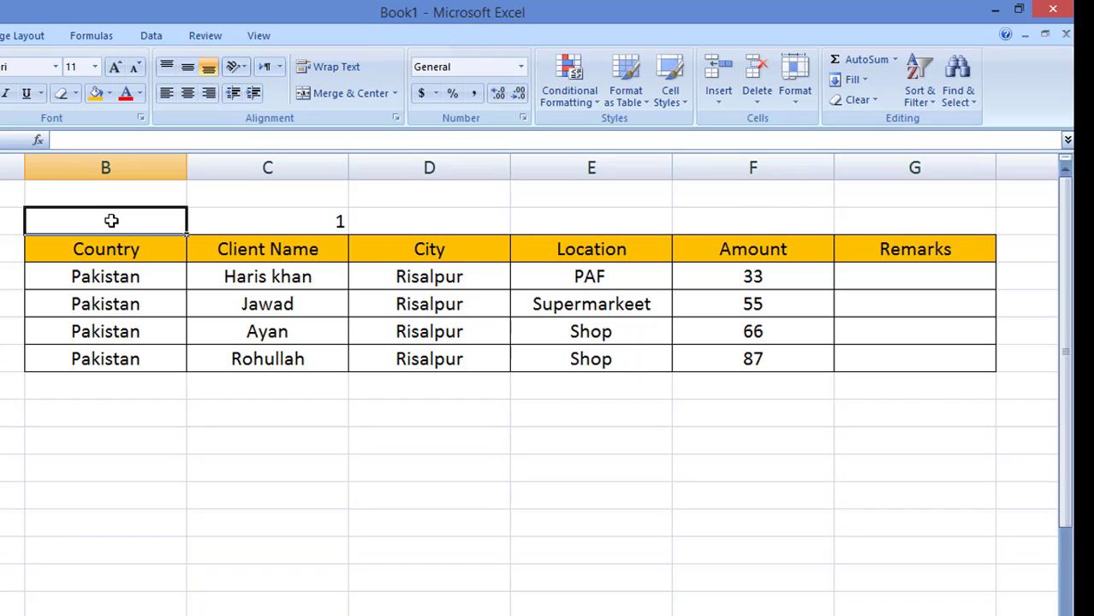
pyautogui.click(547, 219)
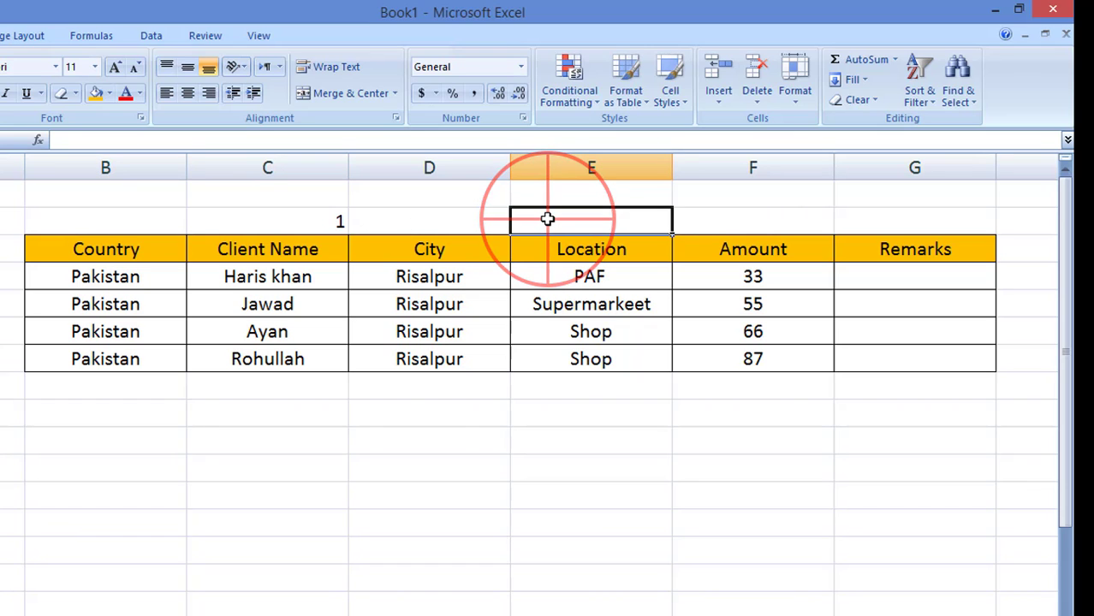
pyautogui.write('2')
pyautogui.click(405, 220)
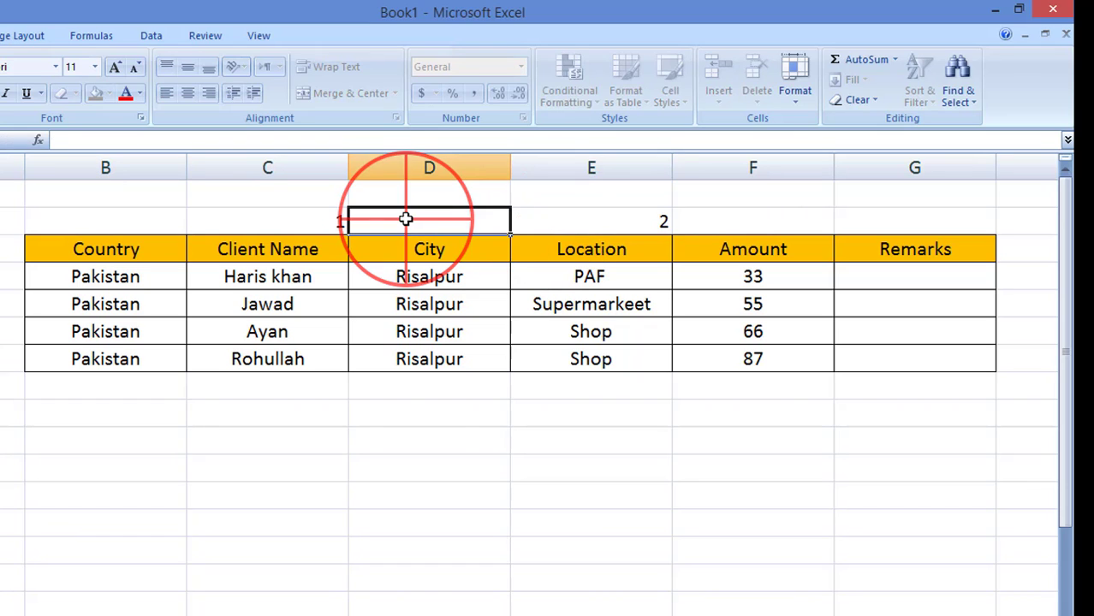
pyautogui.write('3')
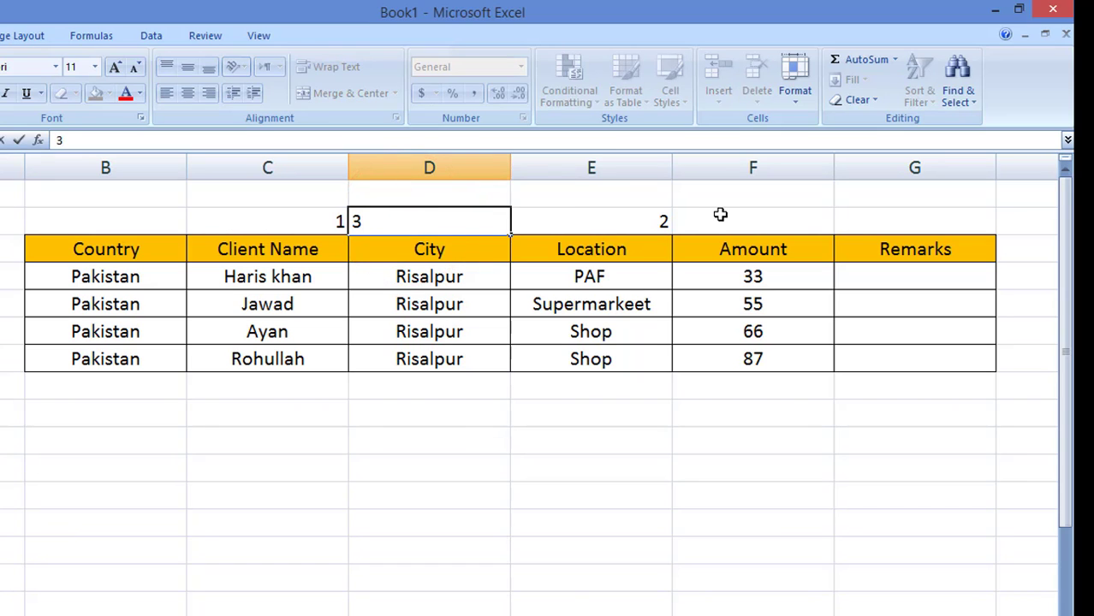
# Step: Enter 4 above Amount, 5 above Country and 50 above Remarks in row 2
pyautogui.click(730, 220)
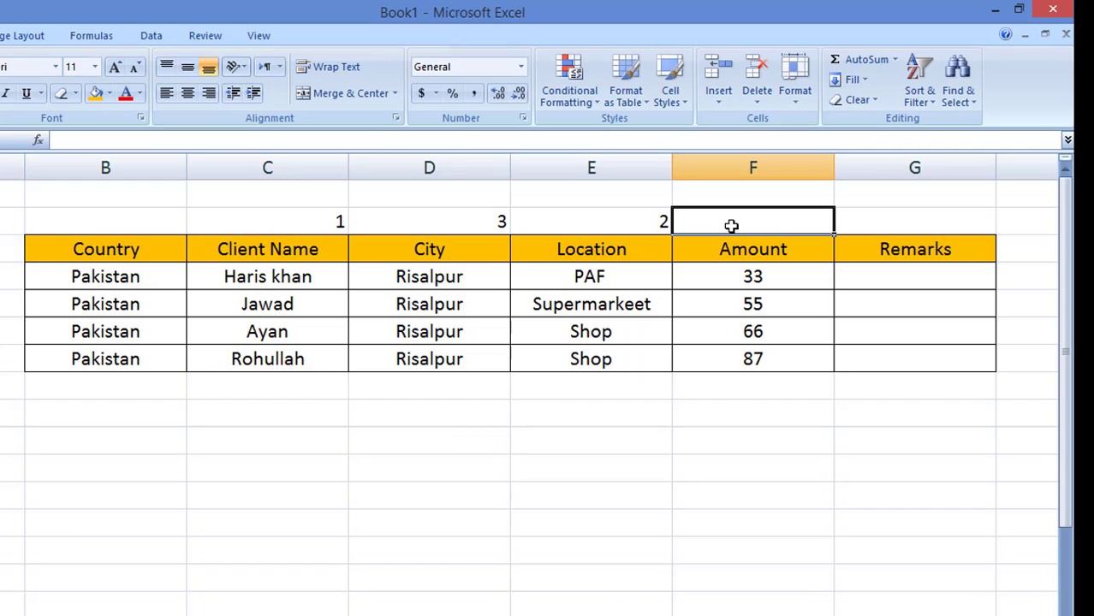
pyautogui.write('4')
pyautogui.click(362, 443)
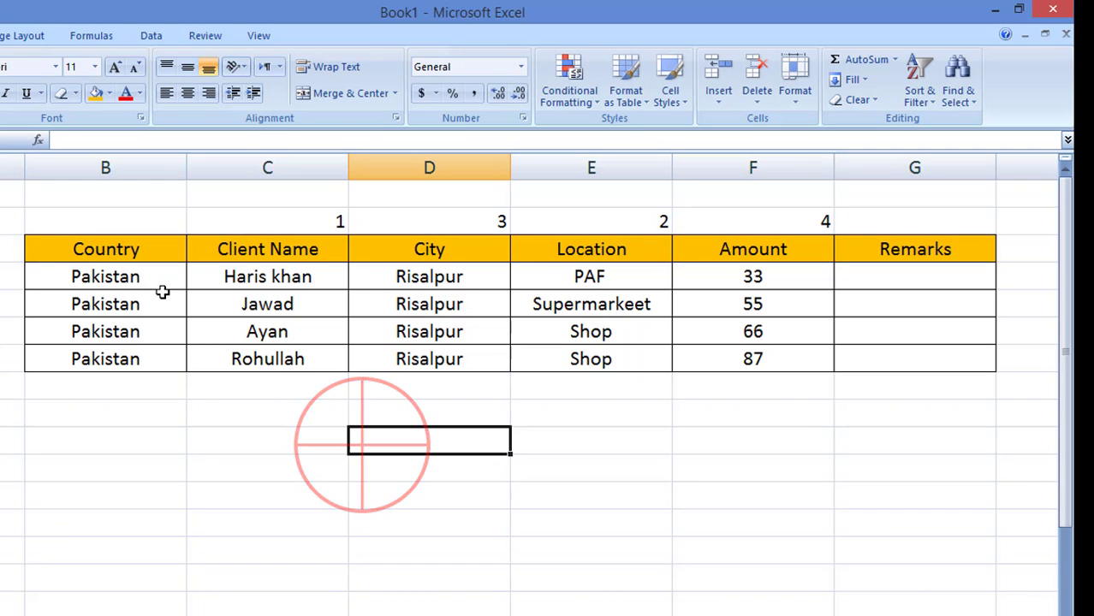
pyautogui.click(95, 220)
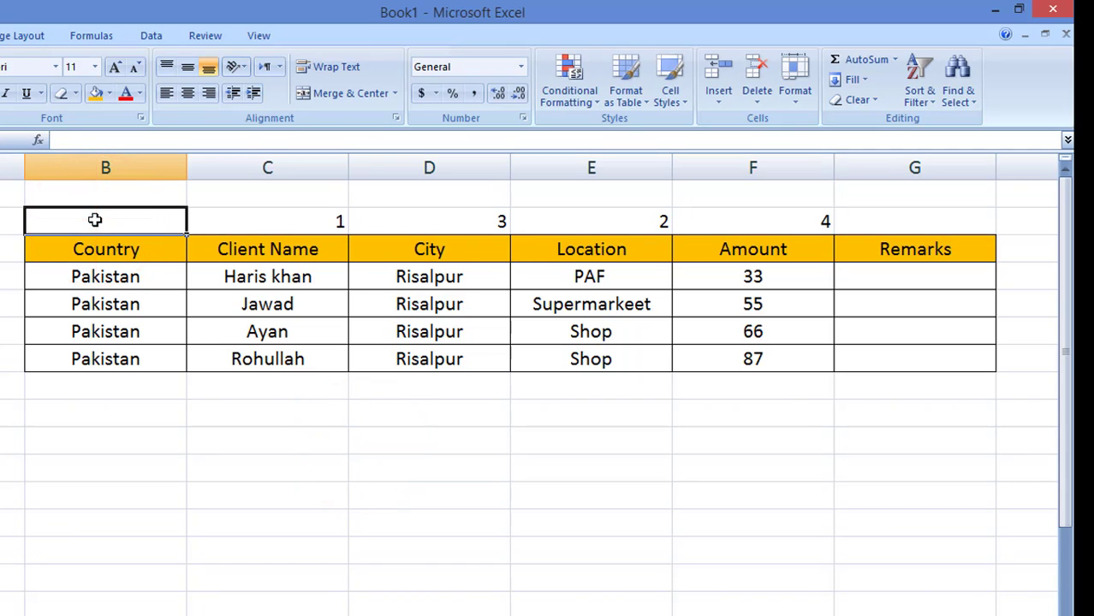
pyautogui.write('5')
pyautogui.click(456, 430)
pyautogui.click(883, 221)
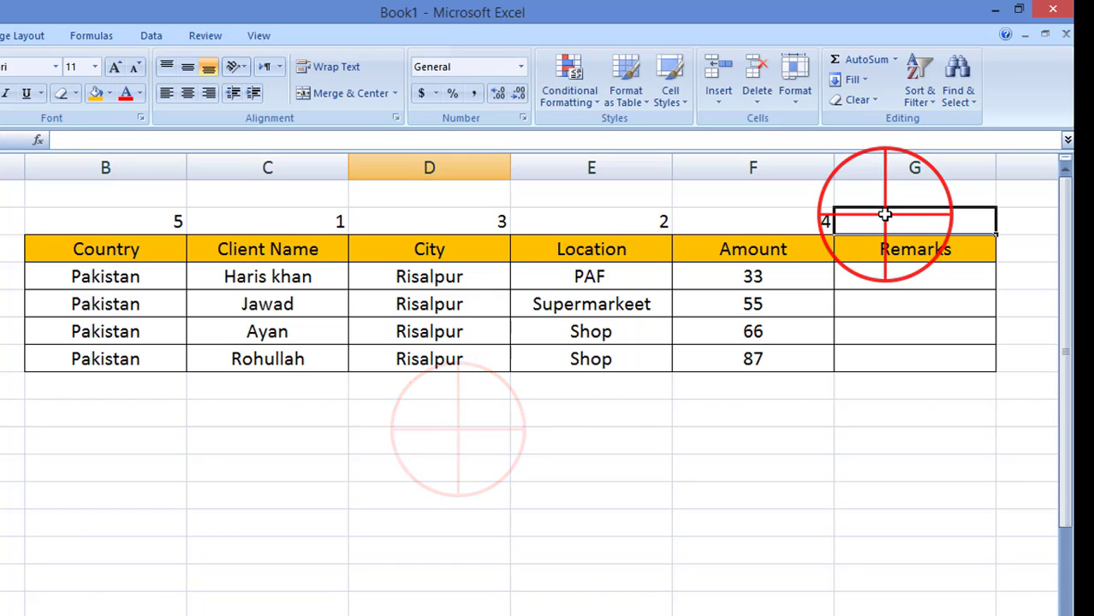
pyautogui.write('50')
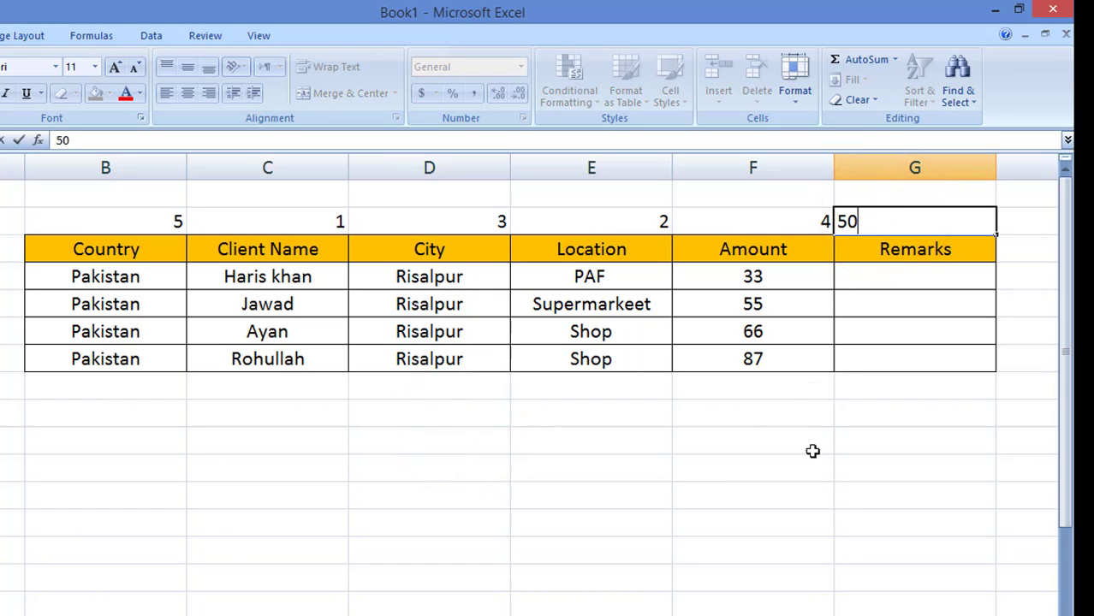
pyautogui.click(812, 451)
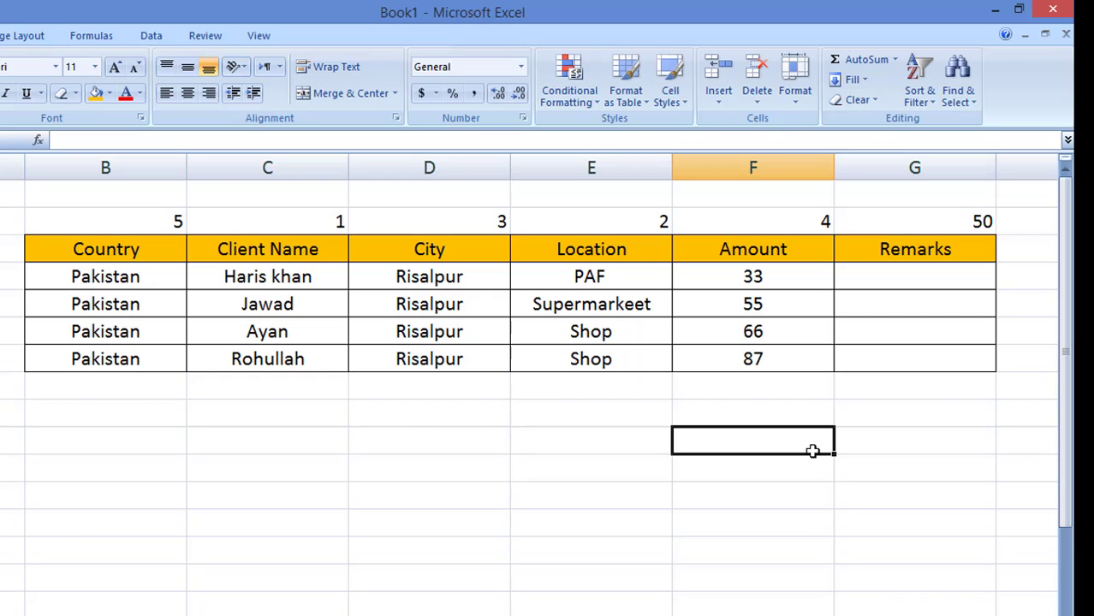
pyautogui.click(517, 526)
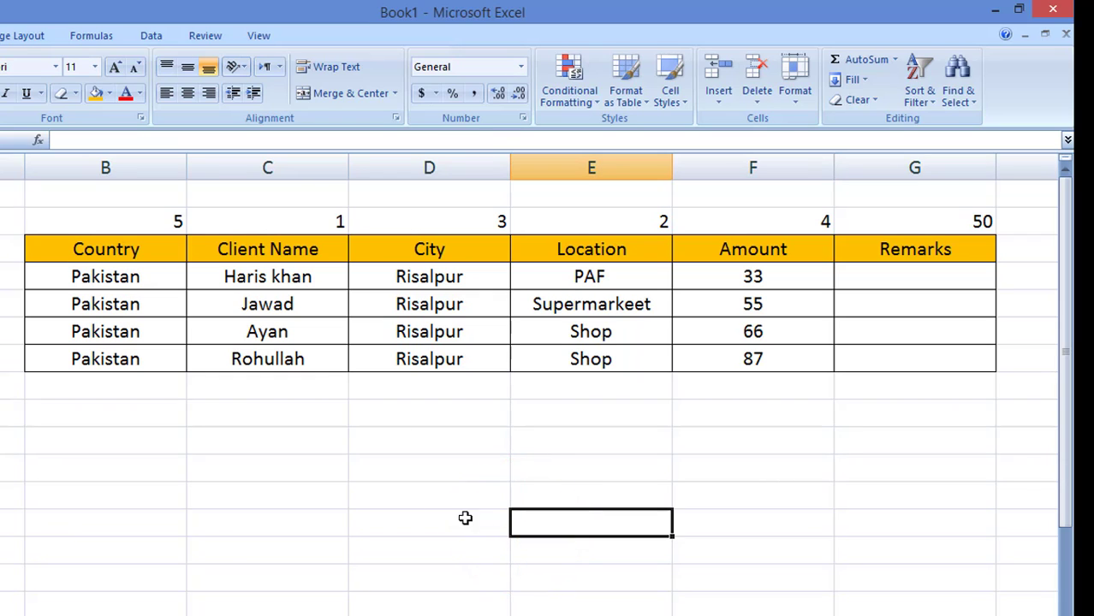
# Step: Cut the Client Name column and insert it before Country in column B
pyautogui.rightClick(295, 169)
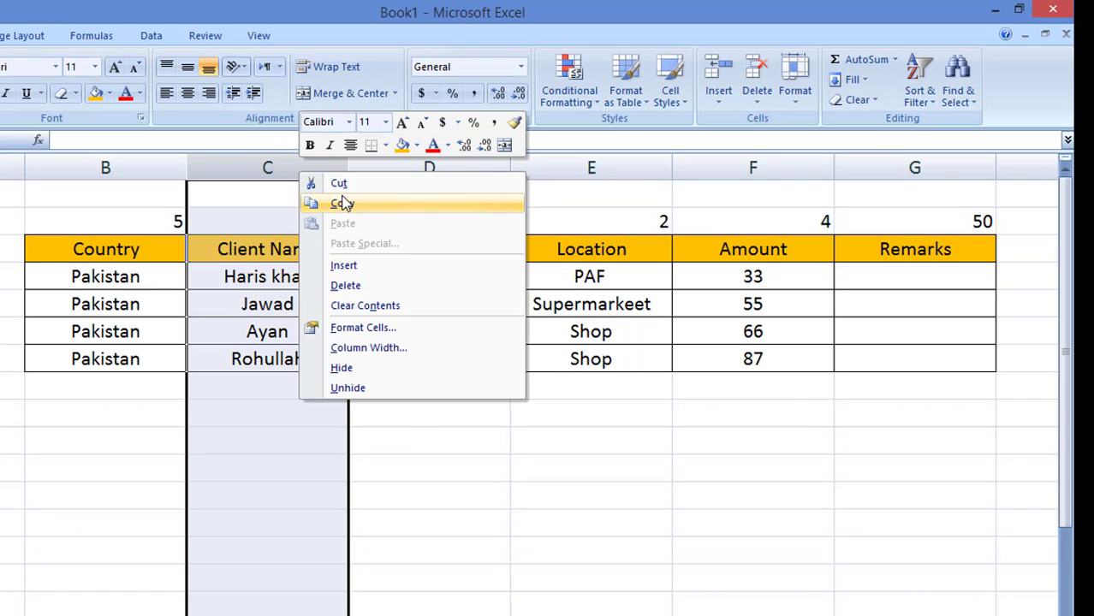
pyautogui.click(356, 185)
pyautogui.click(135, 168)
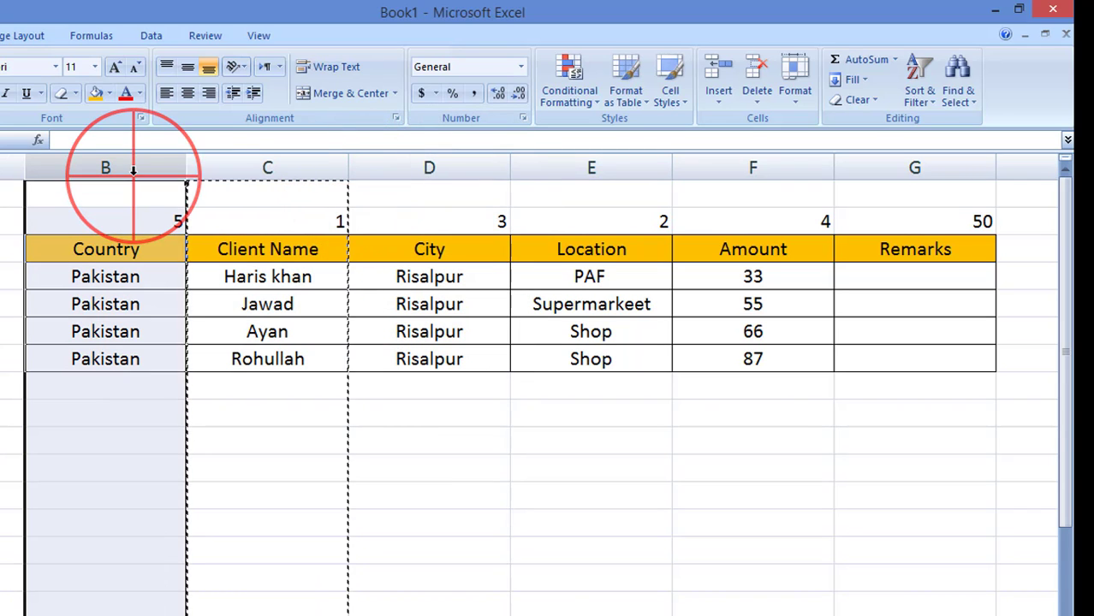
pyautogui.rightClick(134, 175)
pyautogui.click(210, 269)
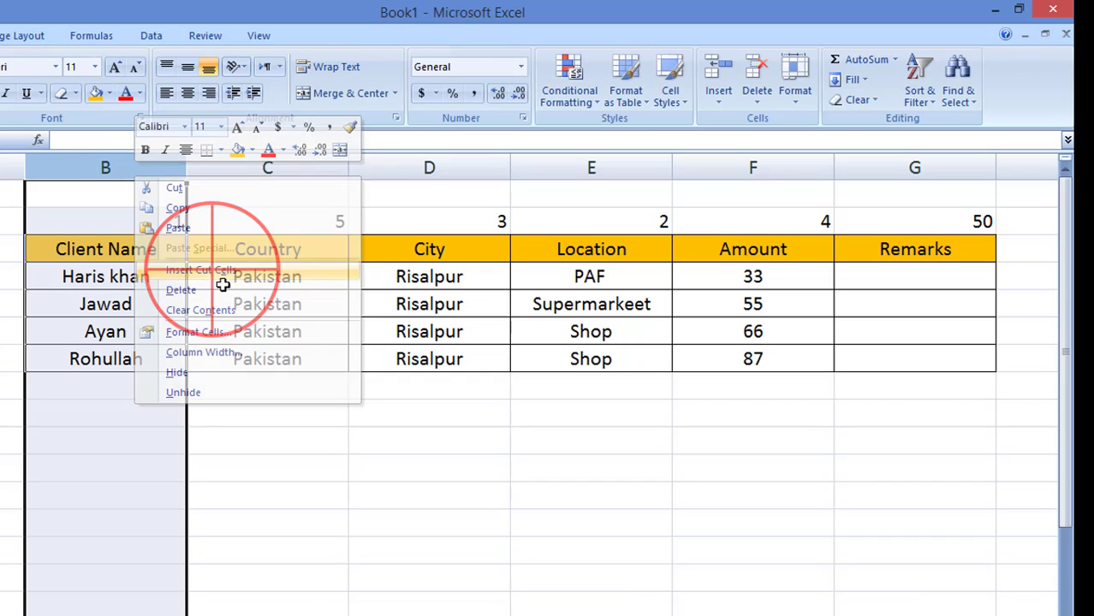
# Step: Cut the Location column and insert it into column C, right after Client Name
pyautogui.rightClick(630, 172)
pyautogui.click(694, 196)
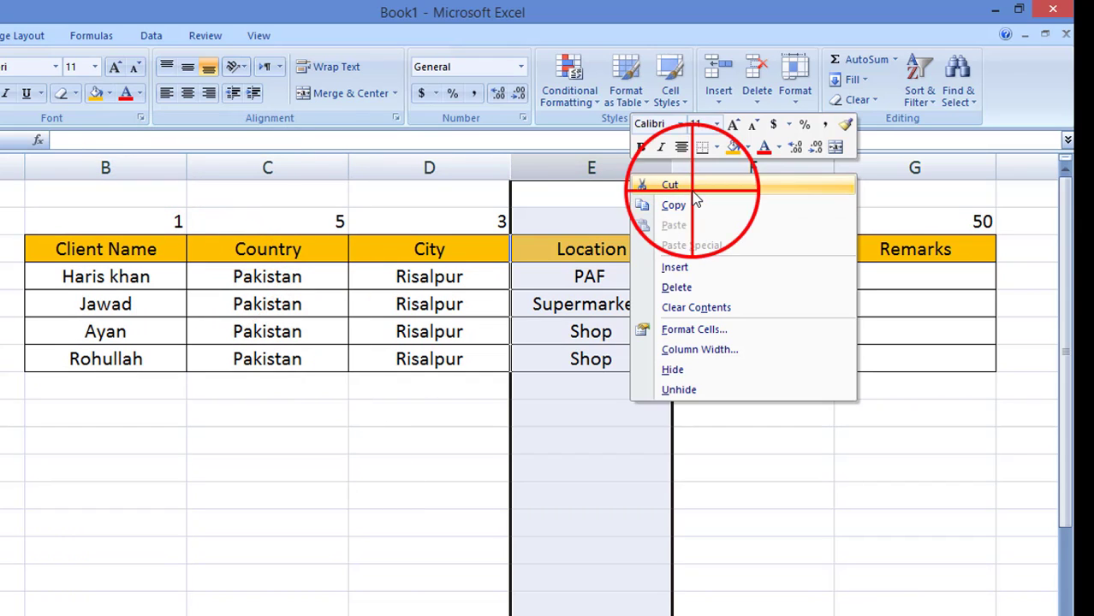
pyautogui.rightClick(281, 167)
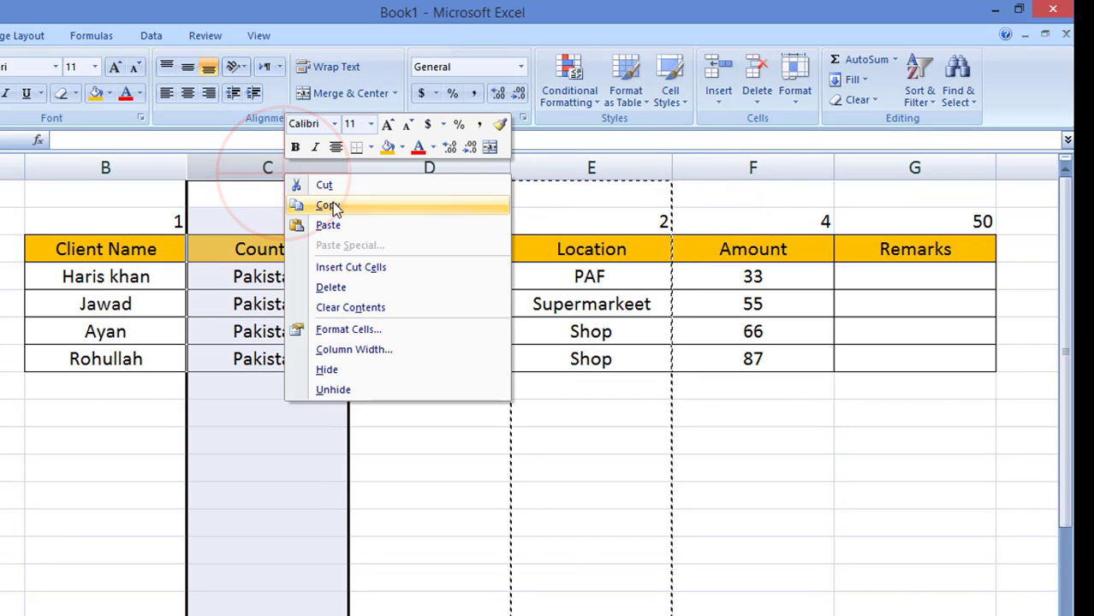
pyautogui.click(364, 266)
pyautogui.click(452, 465)
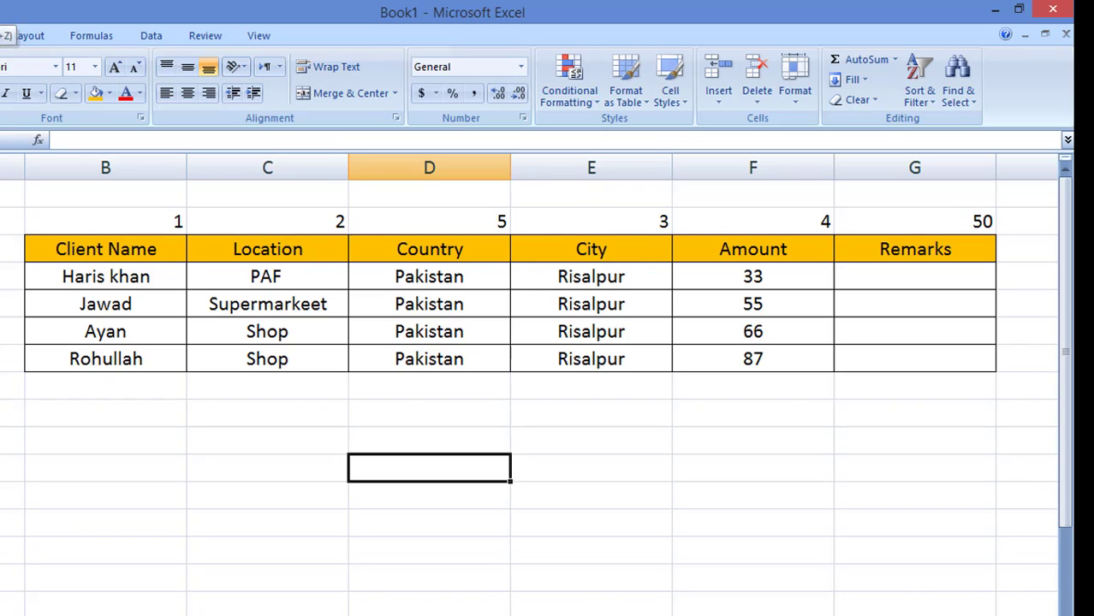
# Step: Undo the column moves and cancel the pending cut to restore the original column order
pyautogui.hotkey('ctrl', 'x')
pyautogui.click(105, 168)
pyautogui.hotkey('ctrl', '+')
pyautogui.click(914, 222)
pyautogui.press('Delete')
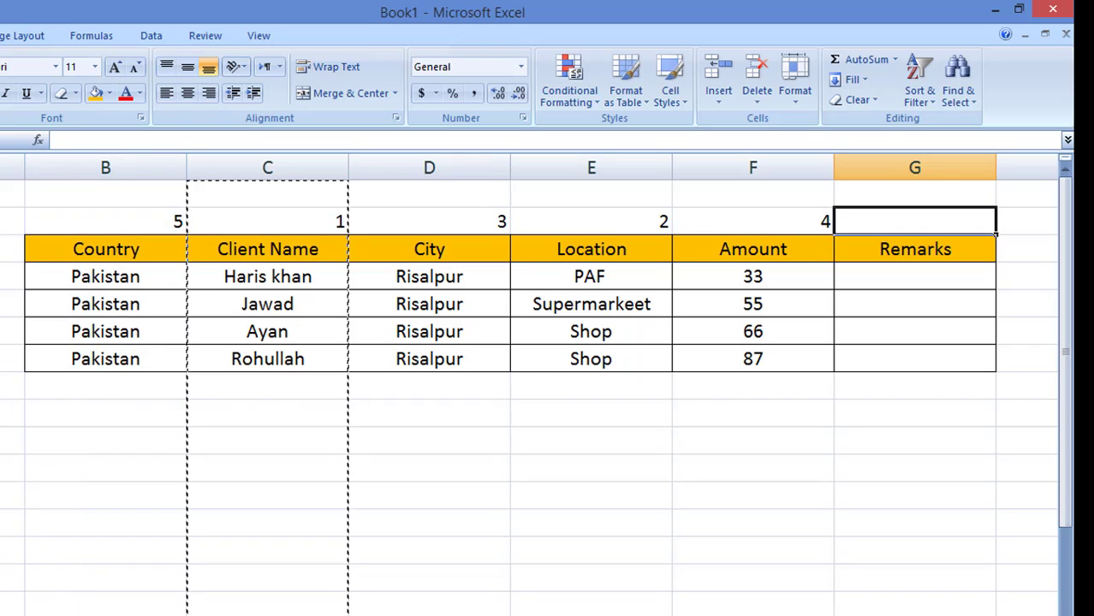
pyautogui.click(105, 221)
pyautogui.press('Delete')
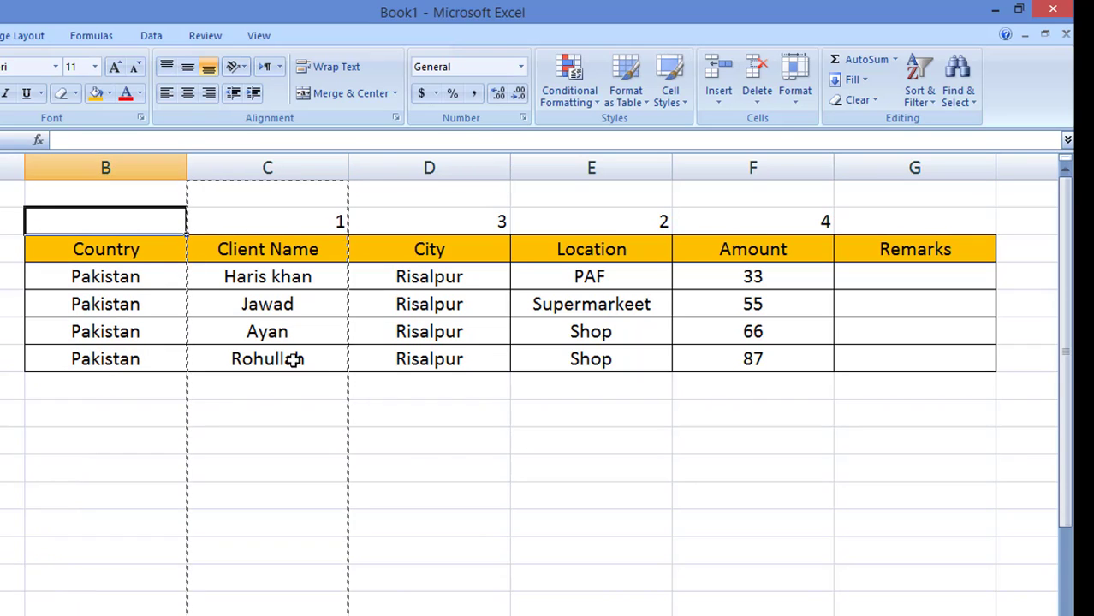
pyautogui.click(449, 409)
pyautogui.press('Escape')
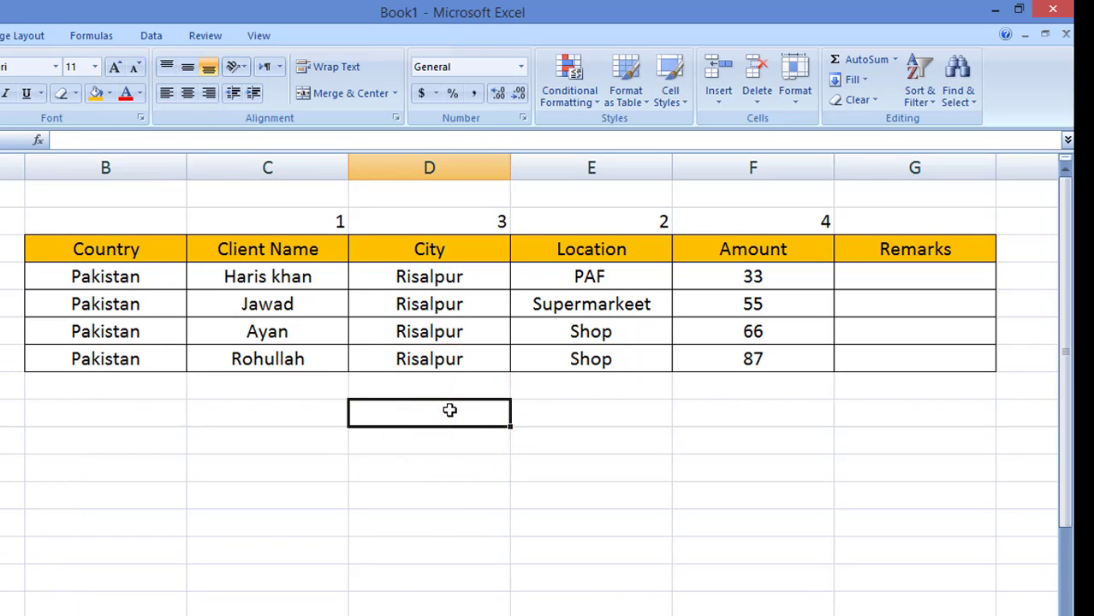
pyautogui.click(420, 464)
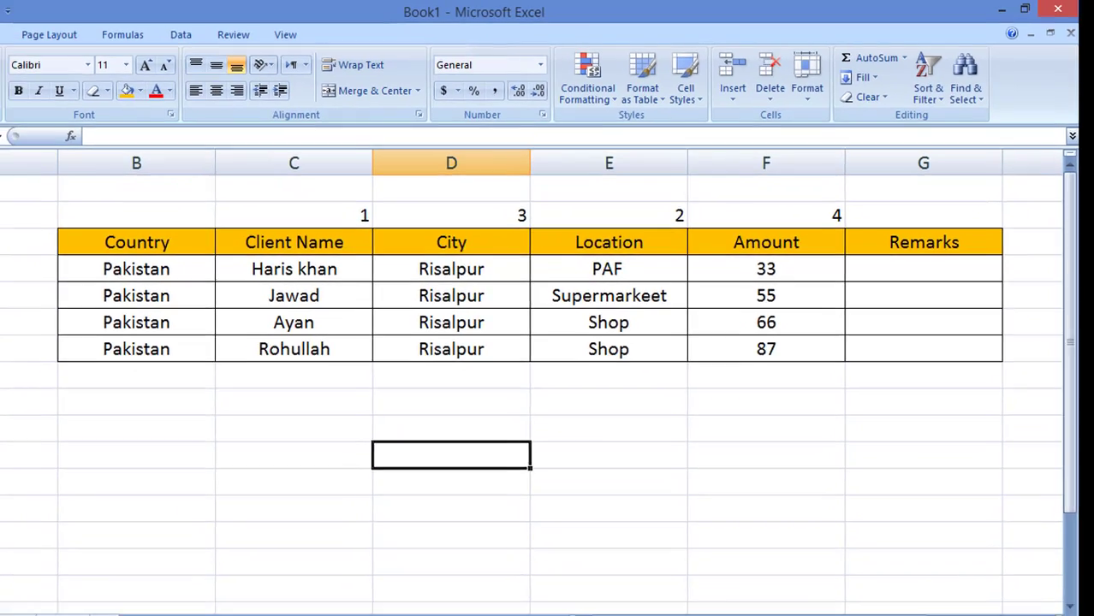
# Step: Restore the 5 in B2 and 50 in G2, then select the table including the number row
pyautogui.click(91, 12)
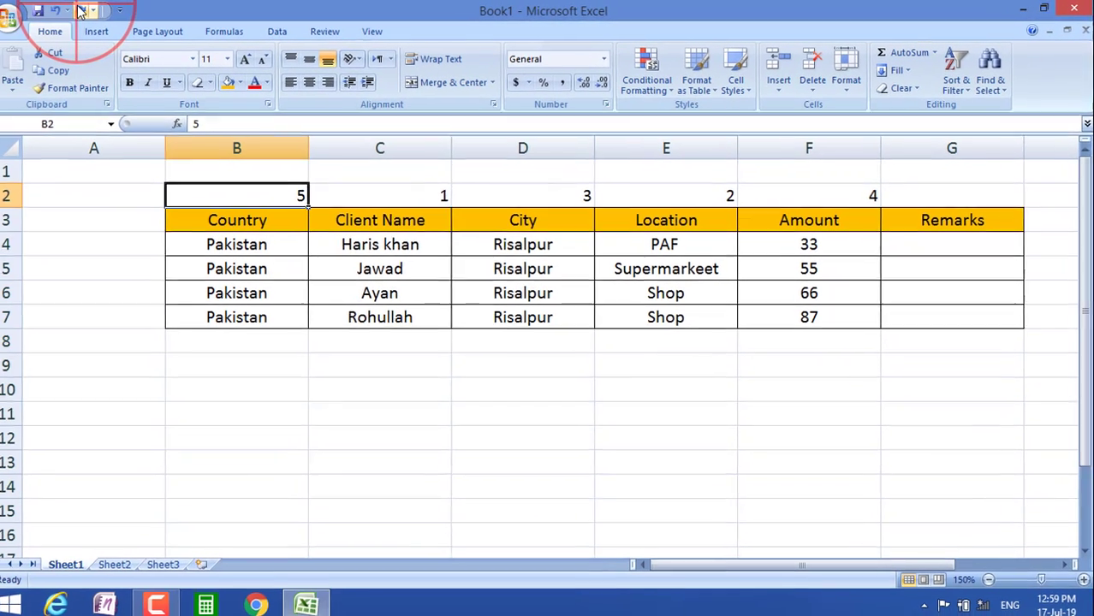
pyautogui.click(90, 12)
pyautogui.click(384, 435)
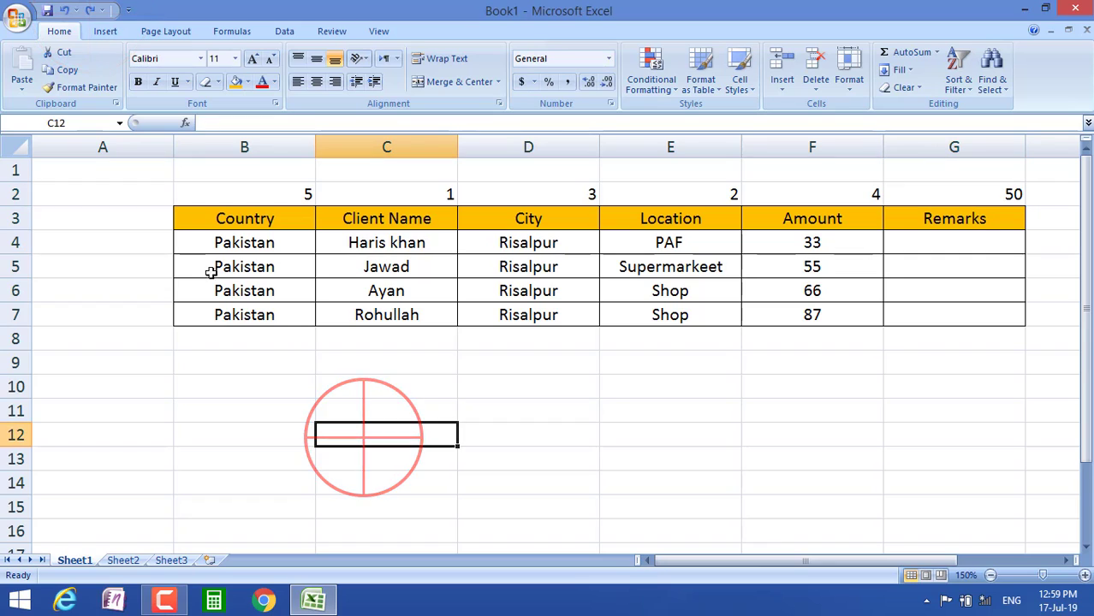
pyautogui.moveTo(205, 197); pyautogui.dragTo(950, 310)
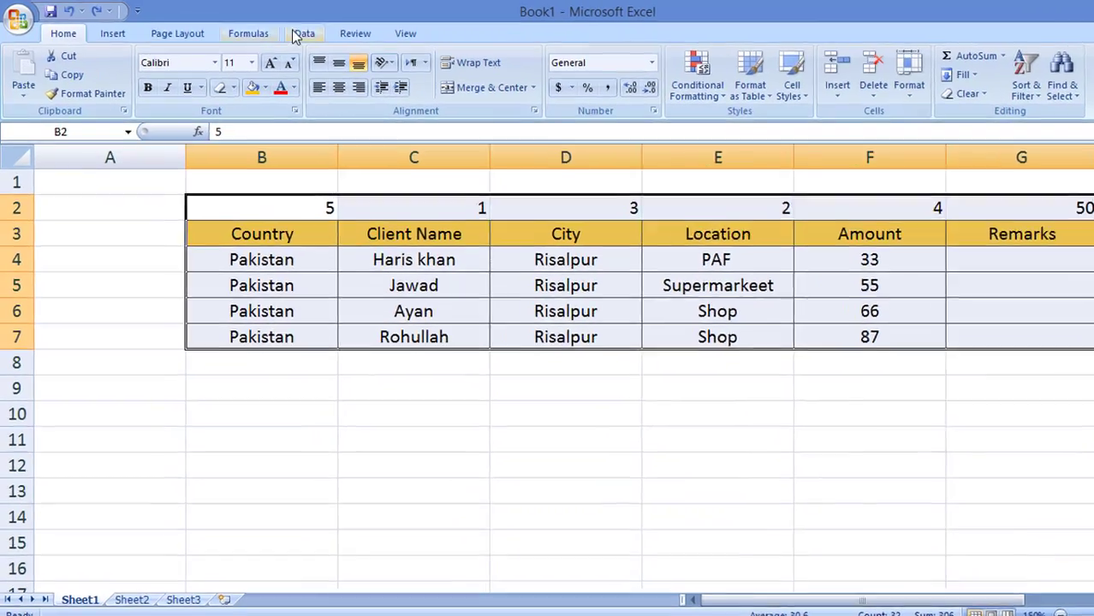
# Step: Open Data > Sort and set the sort orientation to Sort left to right in Options
pyautogui.click(284, 31)
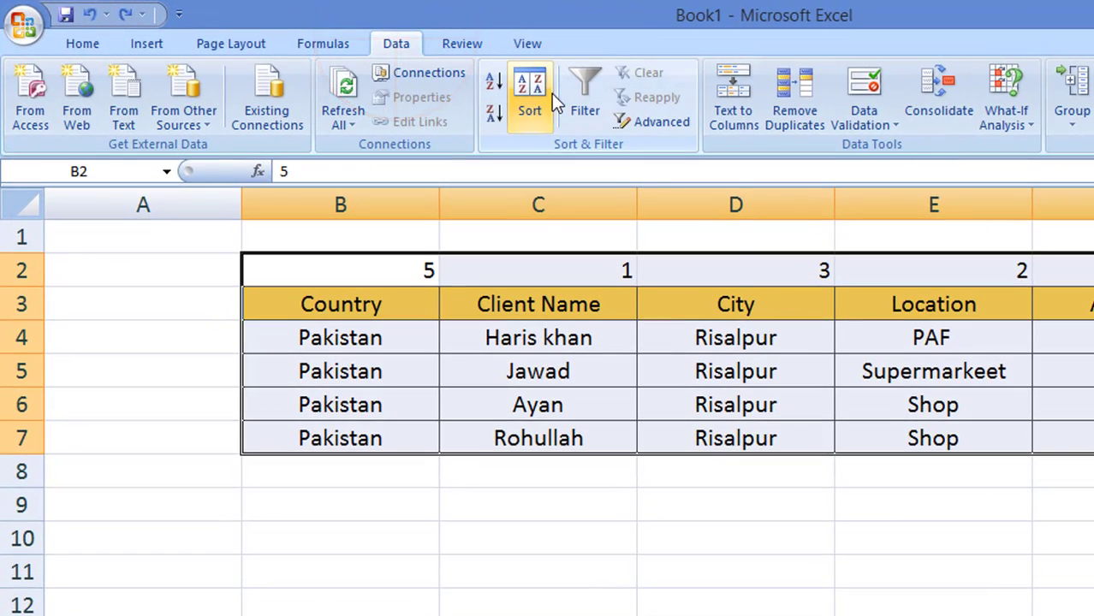
pyautogui.click(527, 98)
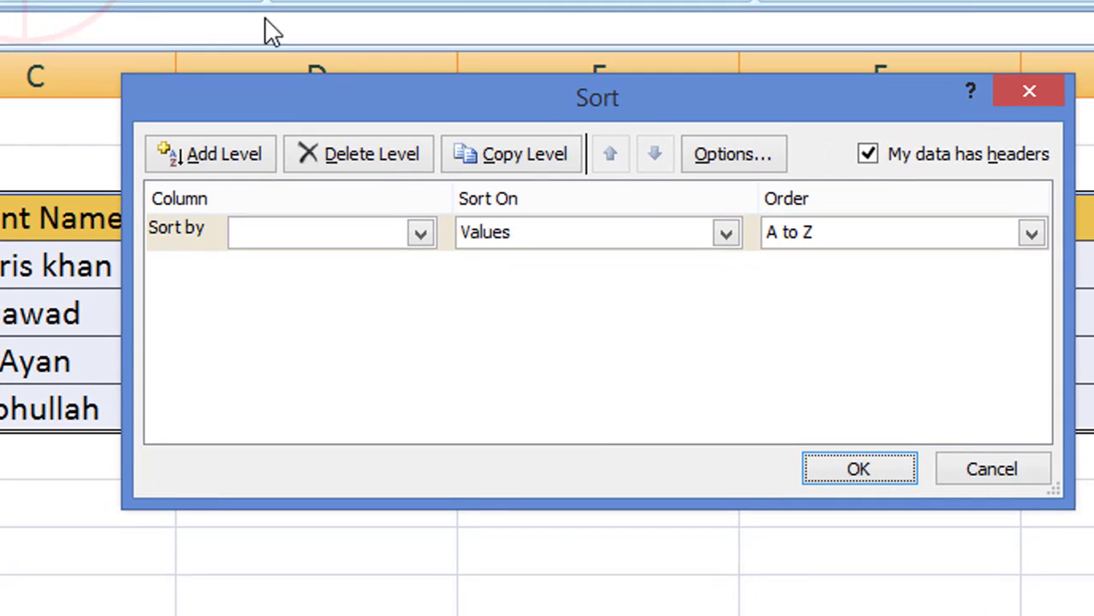
pyautogui.click(722, 154)
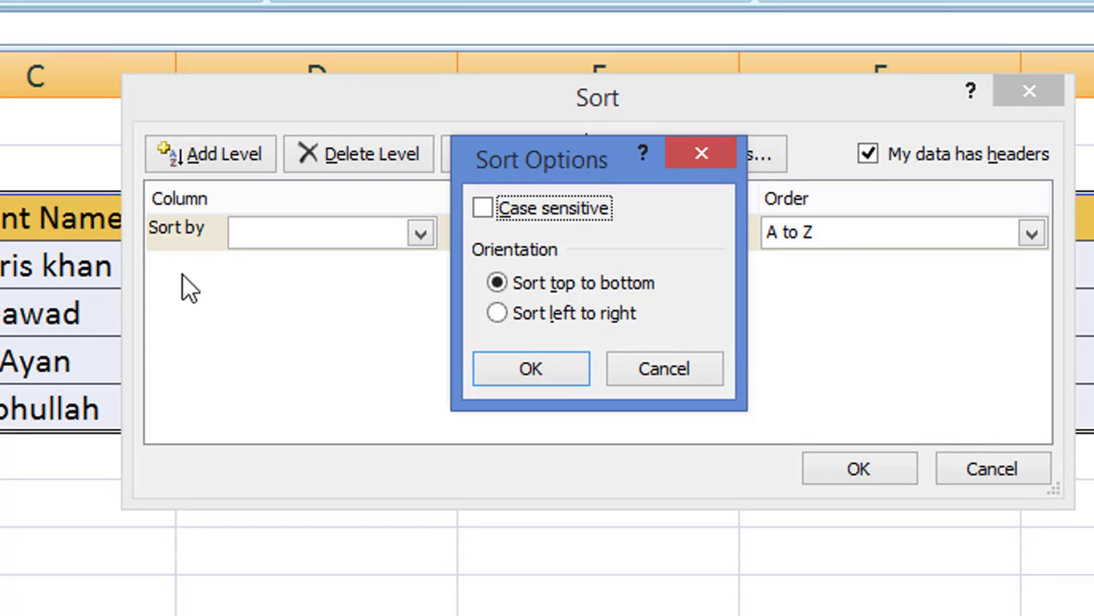
pyautogui.click(496, 313)
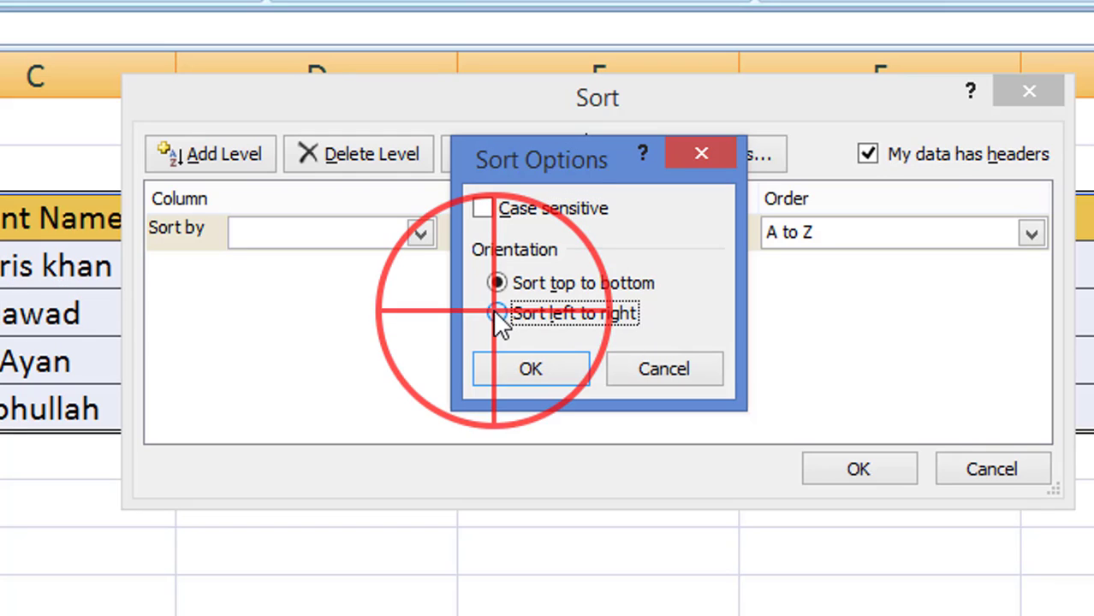
pyautogui.click(524, 372)
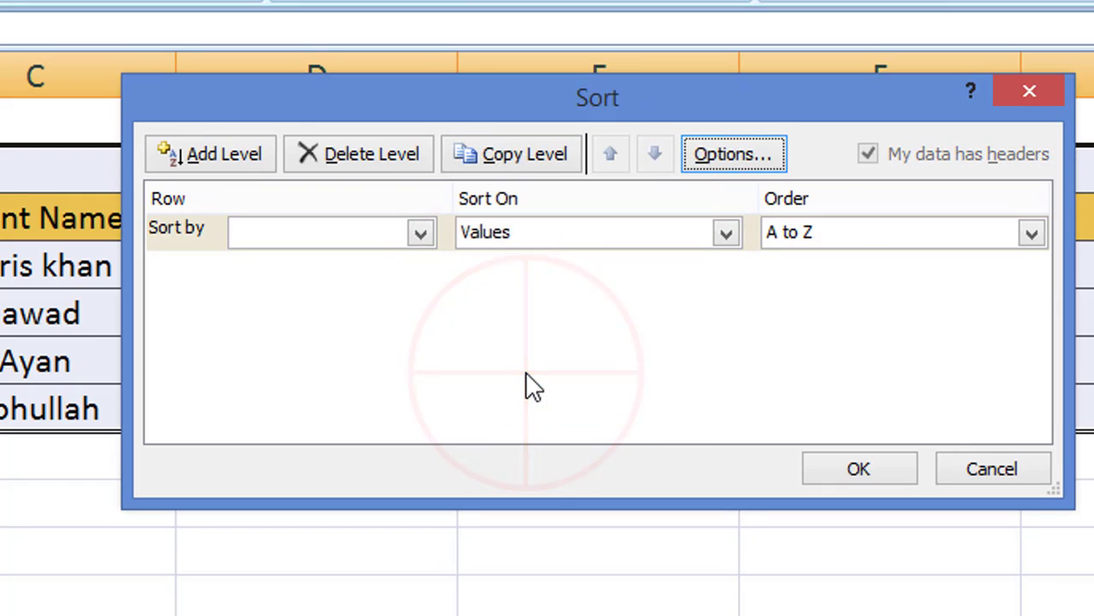
# Step: Sort the table's columns by Row 2, smallest to largest, and apply the sort
pyautogui.click(412, 231)
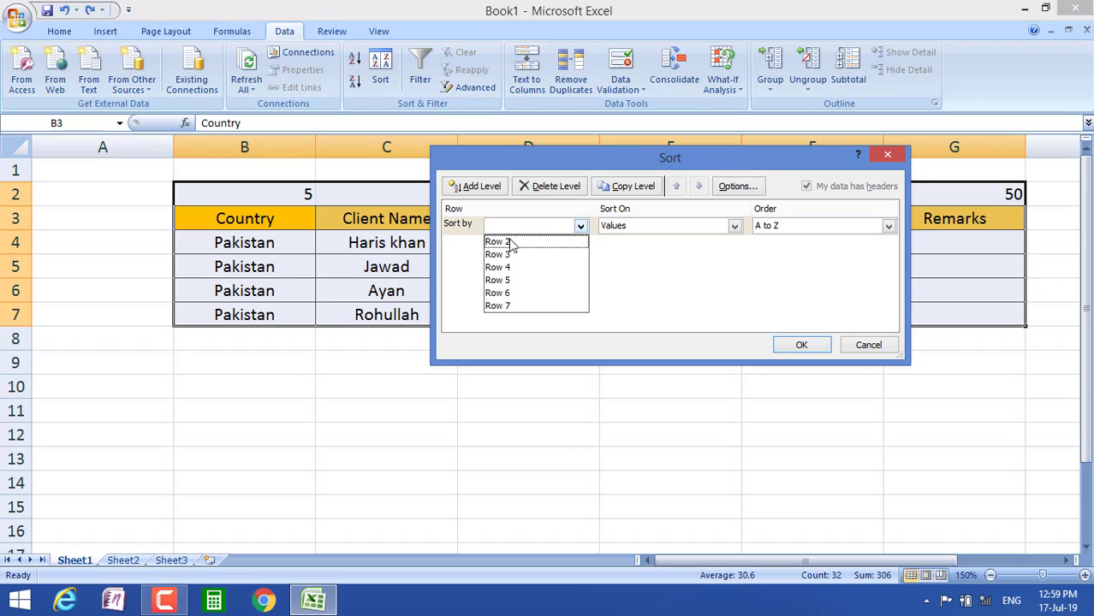
pyautogui.click(24, 197)
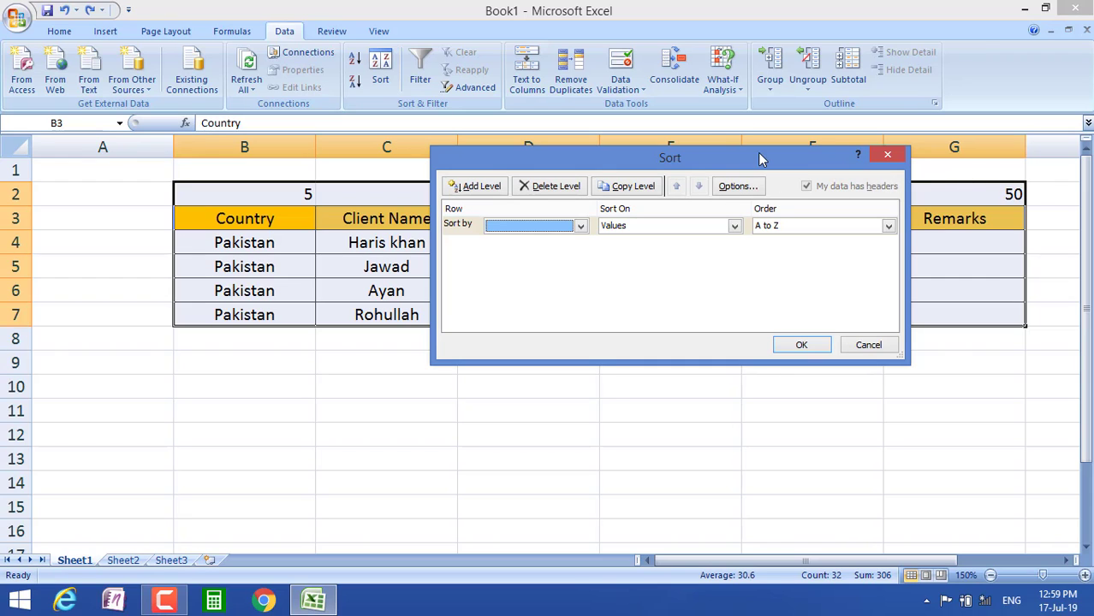
pyautogui.moveTo(760, 152); pyautogui.dragTo(766, 363)
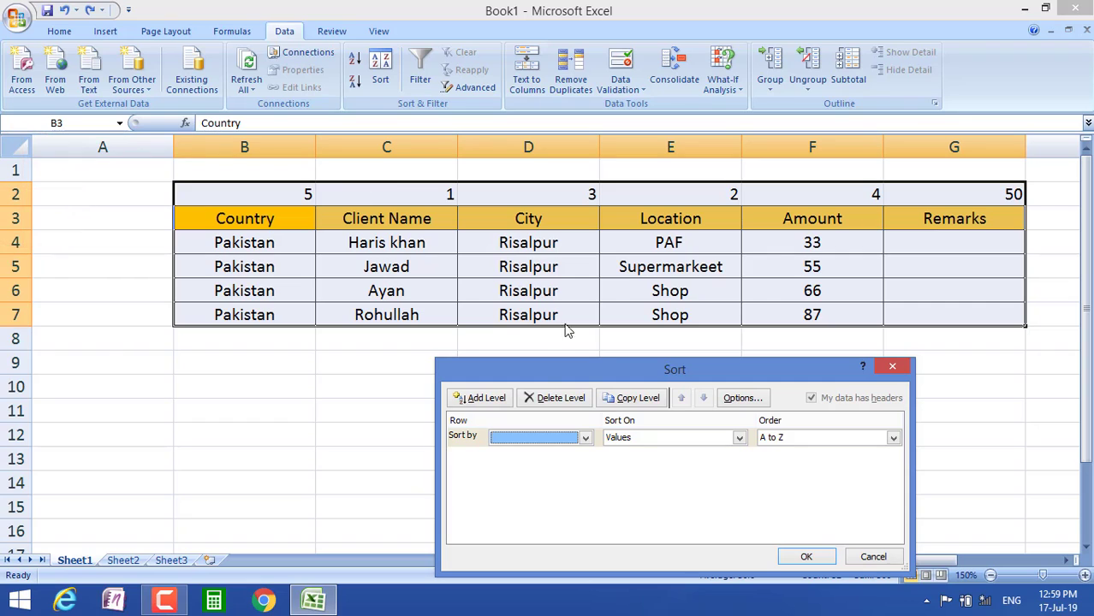
pyautogui.moveTo(602, 373); pyautogui.dragTo(506, 186)
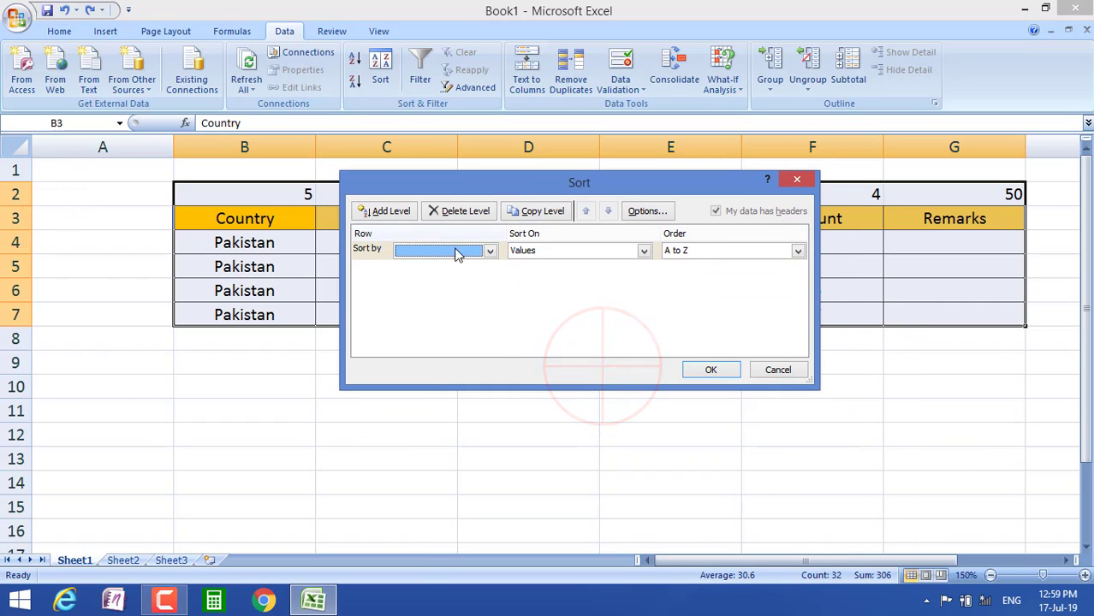
pyautogui.click(474, 251)
pyautogui.click(471, 267)
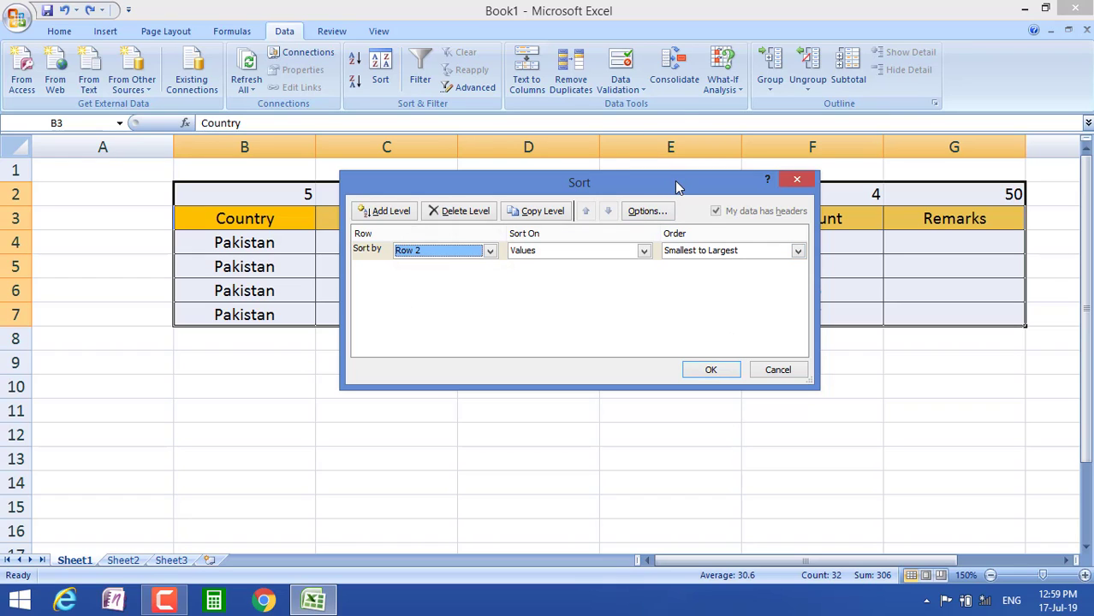
pyautogui.moveTo(676, 187); pyautogui.dragTo(672, 316)
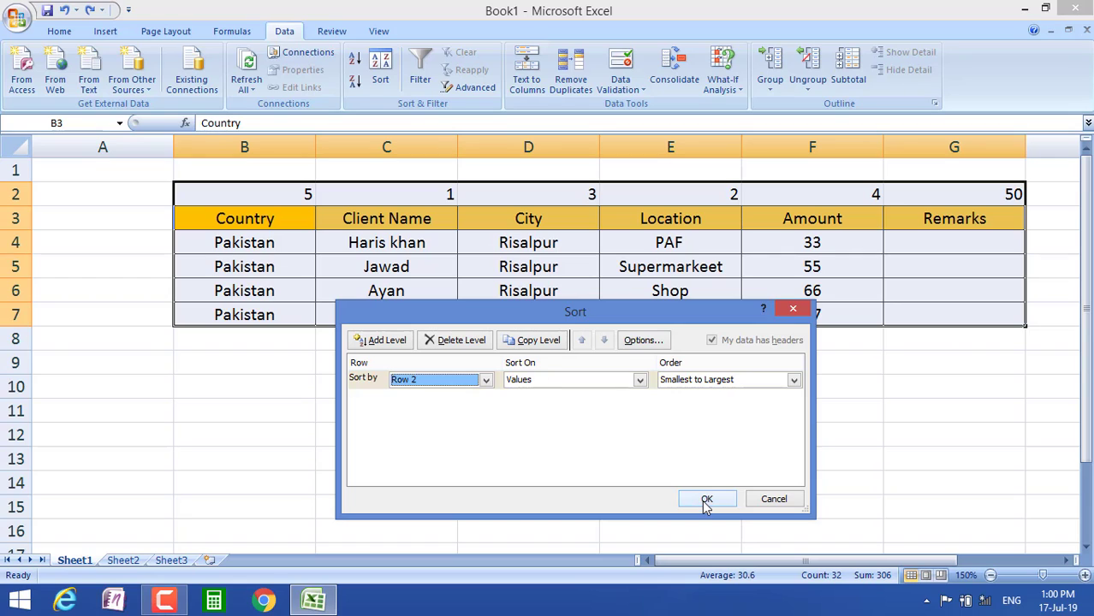
pyautogui.click(706, 501)
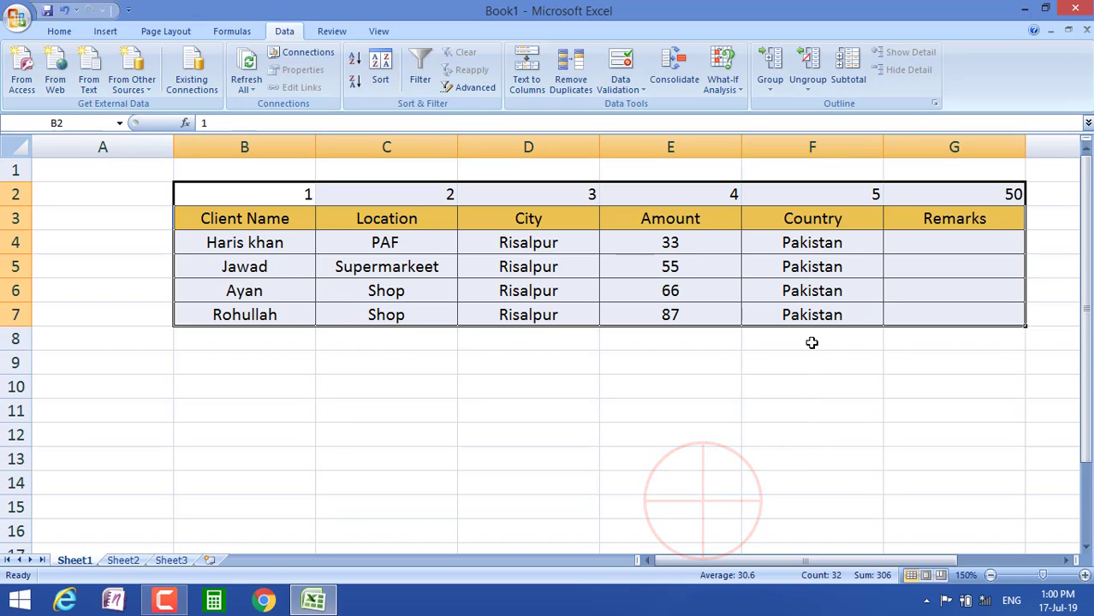